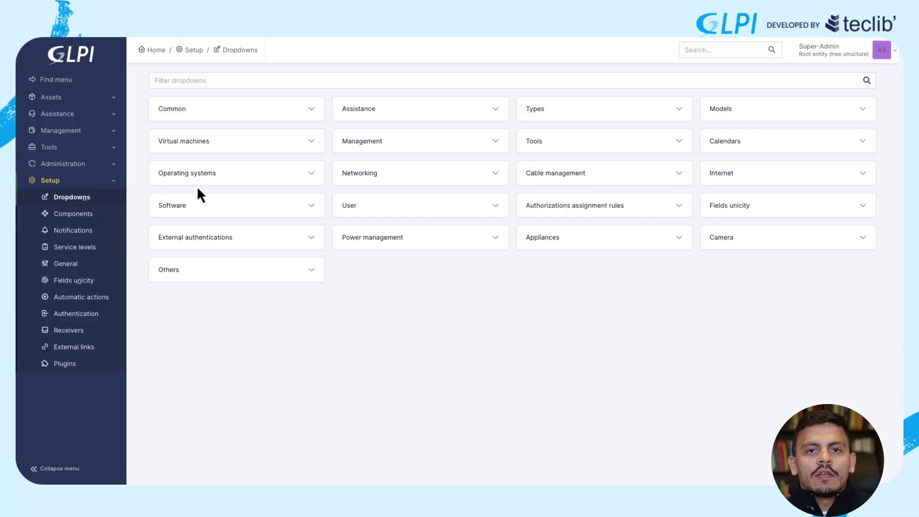
Filter the dropdowns by 'it' and open the Software malfunctioning ITIL category
{"action": "left_click", "coordinate": [409, 80]}
{"action": "type", "text": "it"}
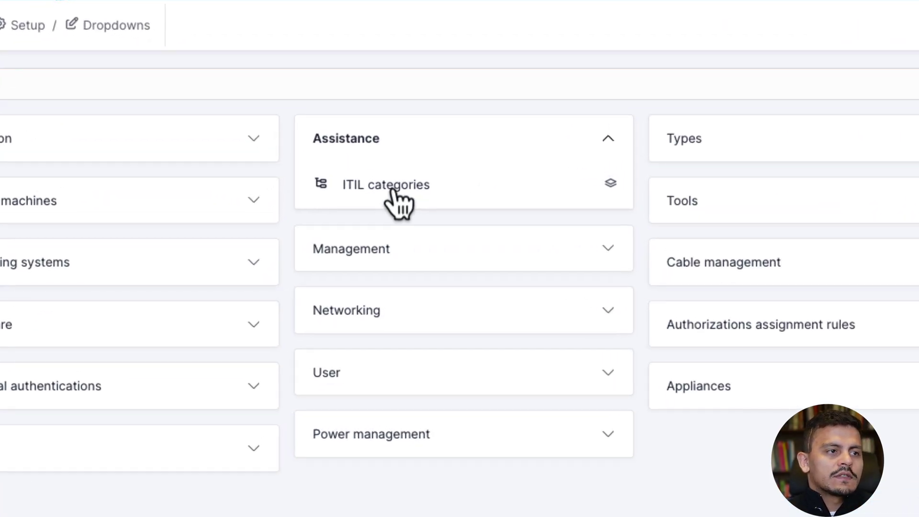
{"action": "left_click", "coordinate": [380, 125]}
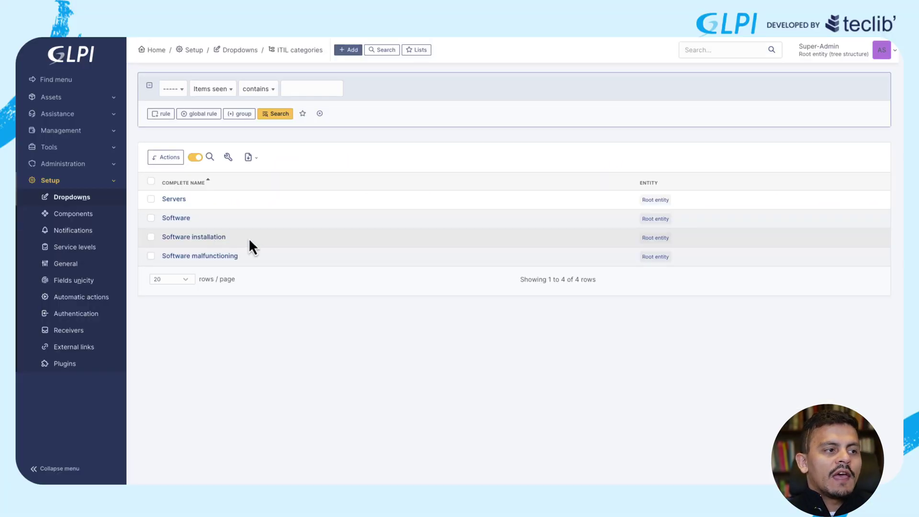
{"action": "left_click", "coordinate": [230, 256]}
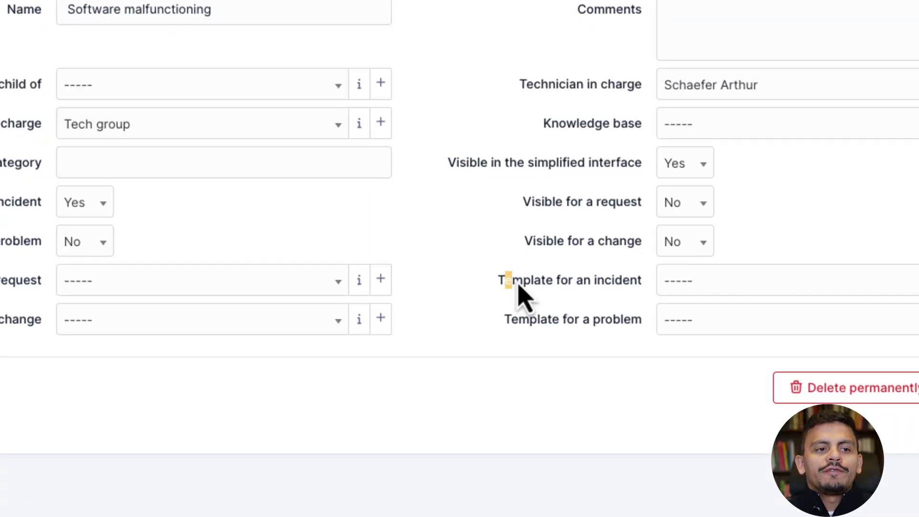
{"action": "left_click_drag", "start_coordinate": [613, 252], "coordinate": [663, 256]}
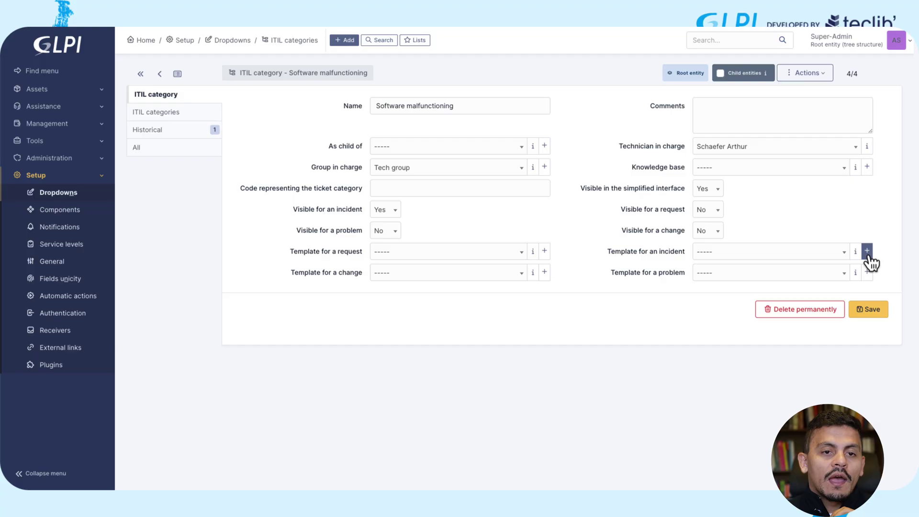
From the category form, add a new incident template named 'Software malfunctioning'
{"action": "left_click", "coordinate": [866, 251]}
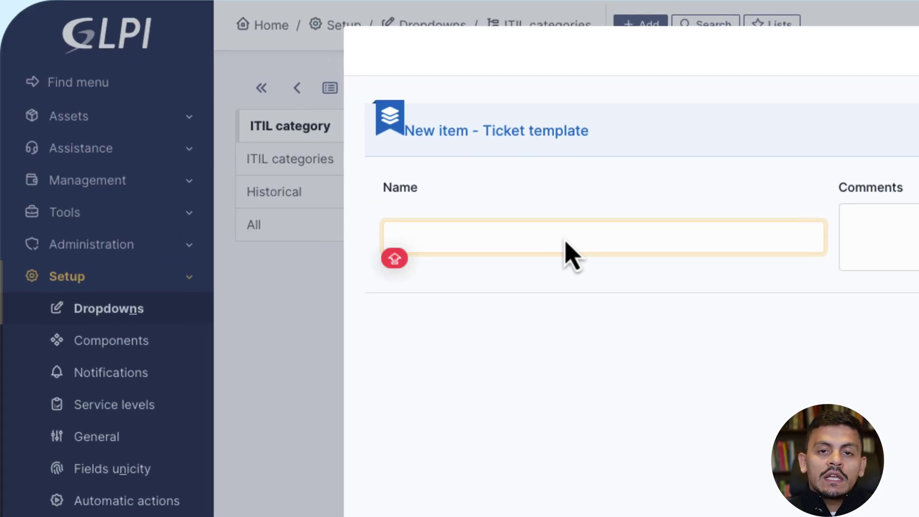
{"action": "type", "text": "Software malfu"}
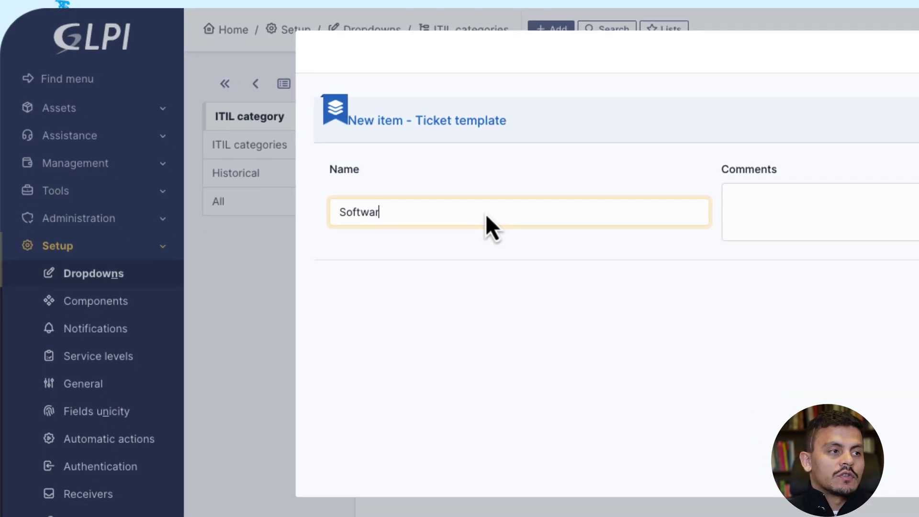
{"action": "type", "text": "nctioning"}
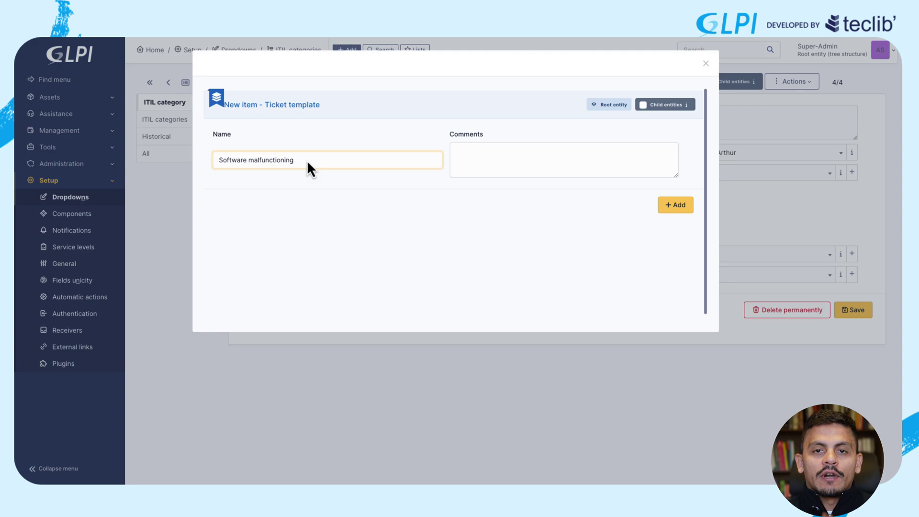
{"action": "key", "text": "Return"}
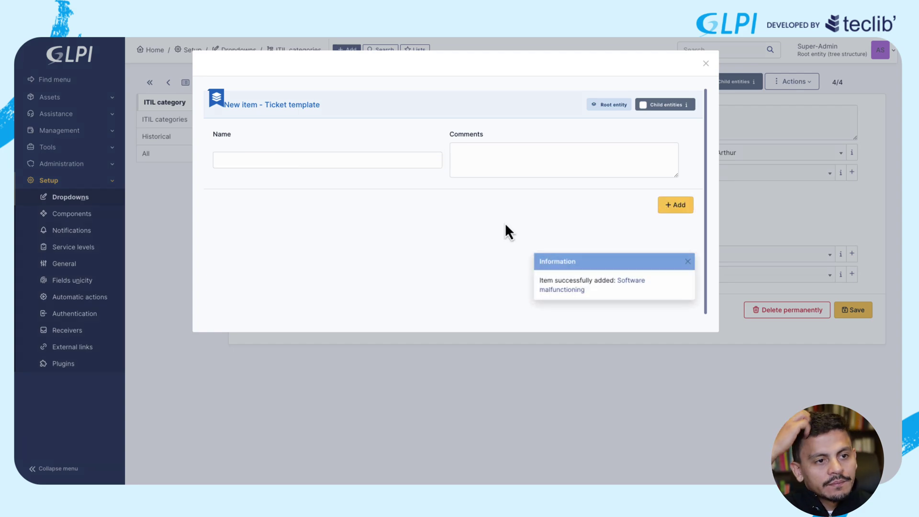
{"action": "left_click", "coordinate": [637, 281]}
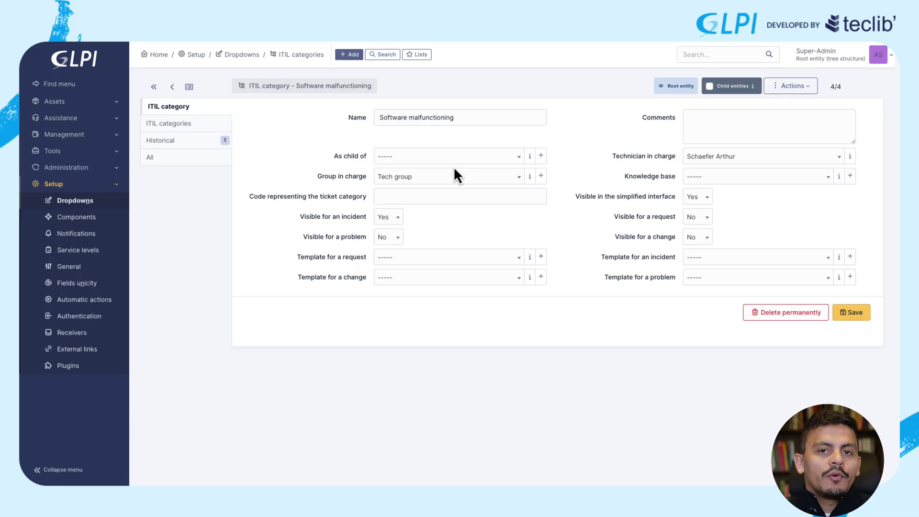
Open the Software malfunctioning template from Assistance > Tickets > Templates
{"action": "left_click", "coordinate": [57, 120]}
{"action": "left_click", "coordinate": [65, 154]}
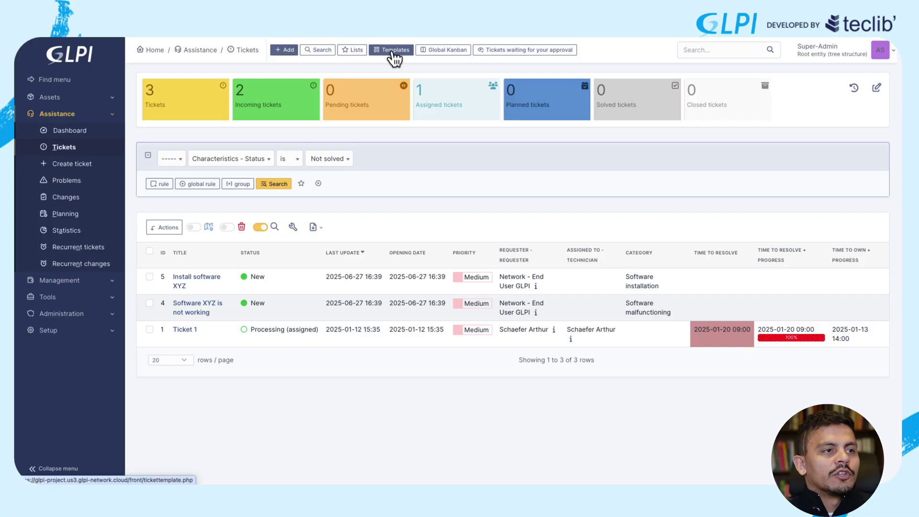
{"action": "left_click", "coordinate": [393, 51]}
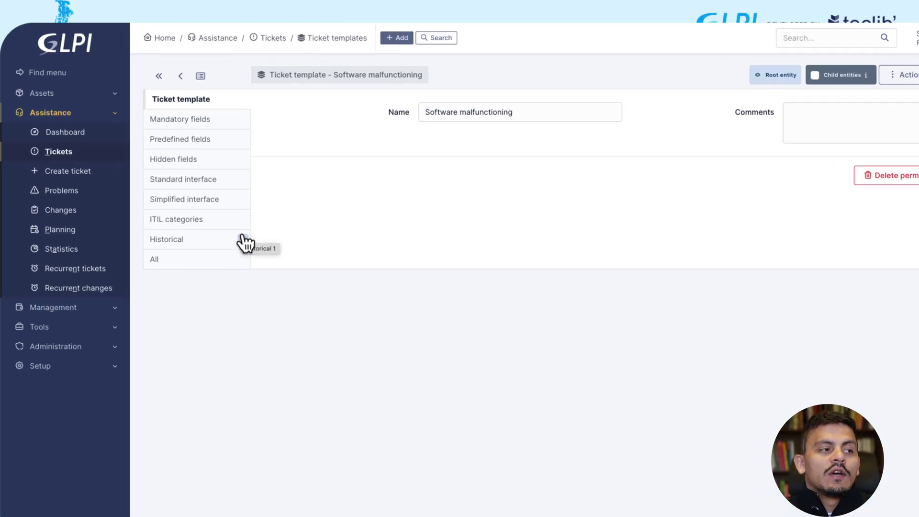
{"action": "left_click", "coordinate": [194, 116]}
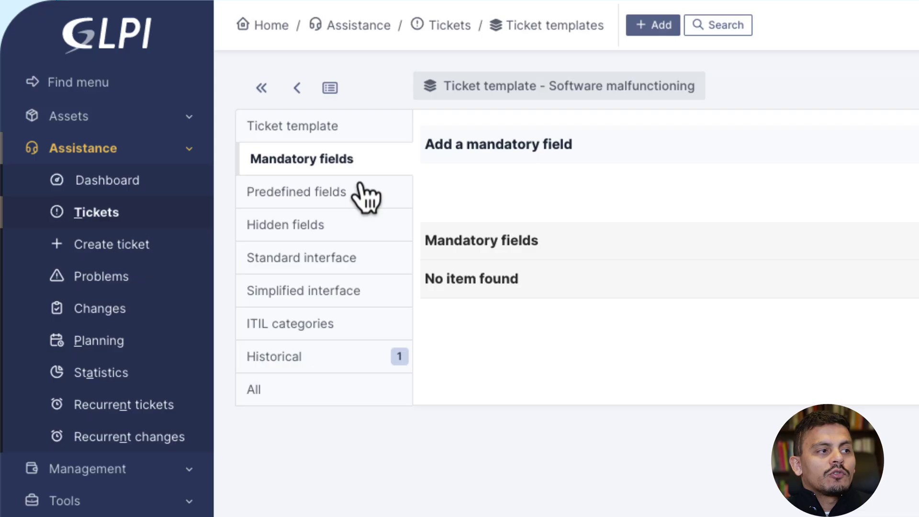
Review the template's predefined, hidden, interface preview and ITIL categories sections
{"action": "left_click", "coordinate": [356, 196]}
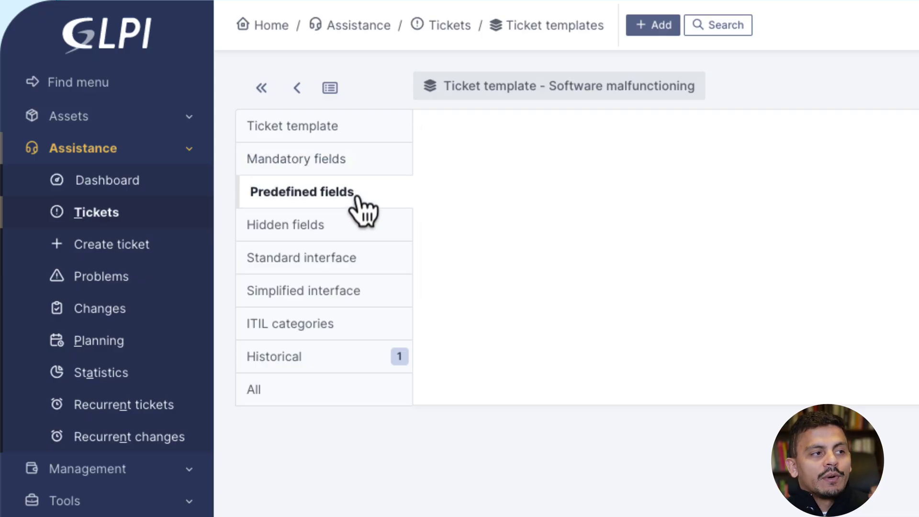
{"action": "left_click", "coordinate": [354, 232]}
{"action": "left_click", "coordinate": [354, 258]}
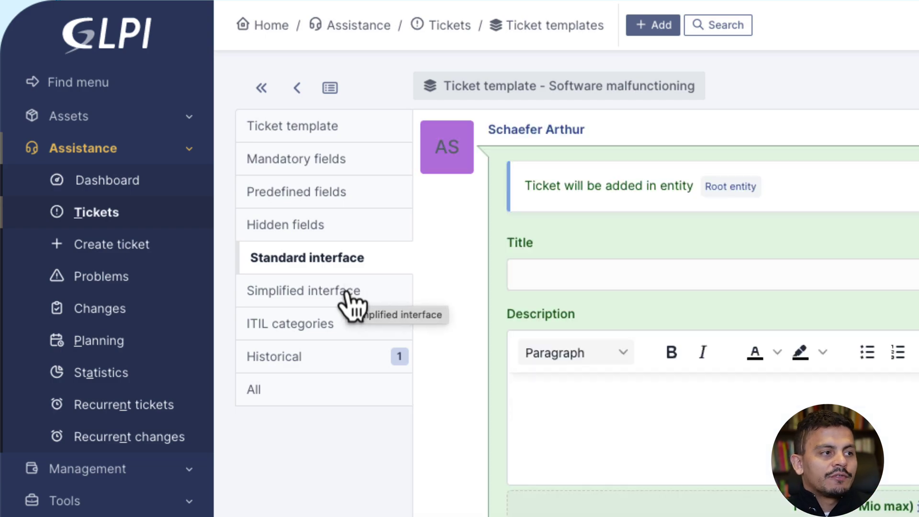
{"action": "left_click", "coordinate": [349, 287]}
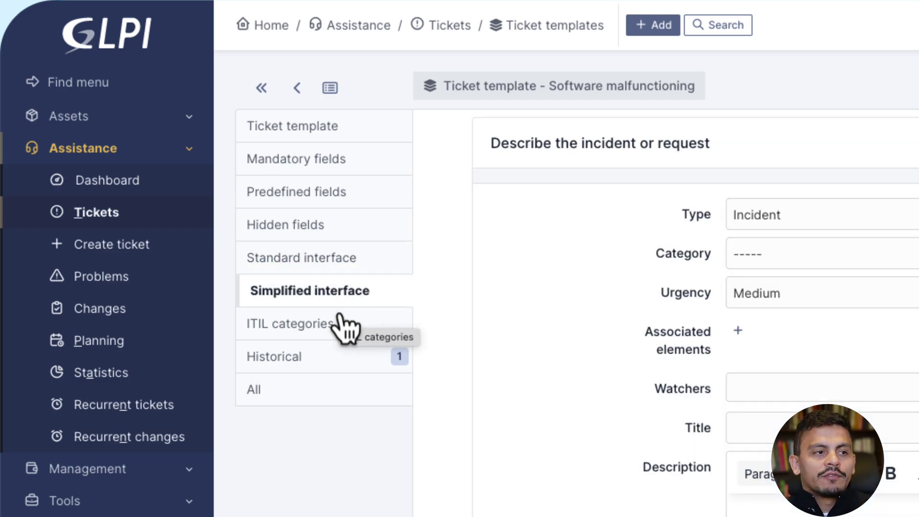
{"action": "left_click", "coordinate": [316, 329]}
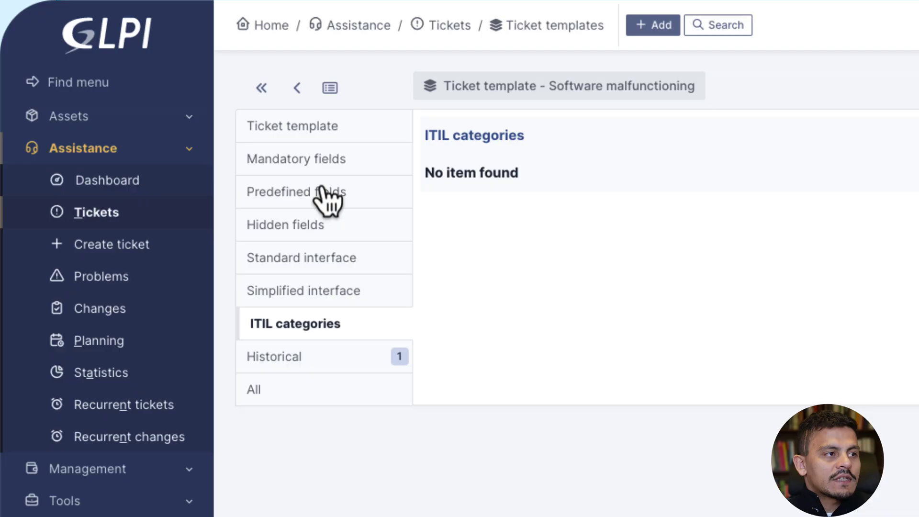
Make Title and Description mandatory fields of the template
{"action": "left_click", "coordinate": [326, 169]}
{"action": "left_click", "coordinate": [676, 130]}
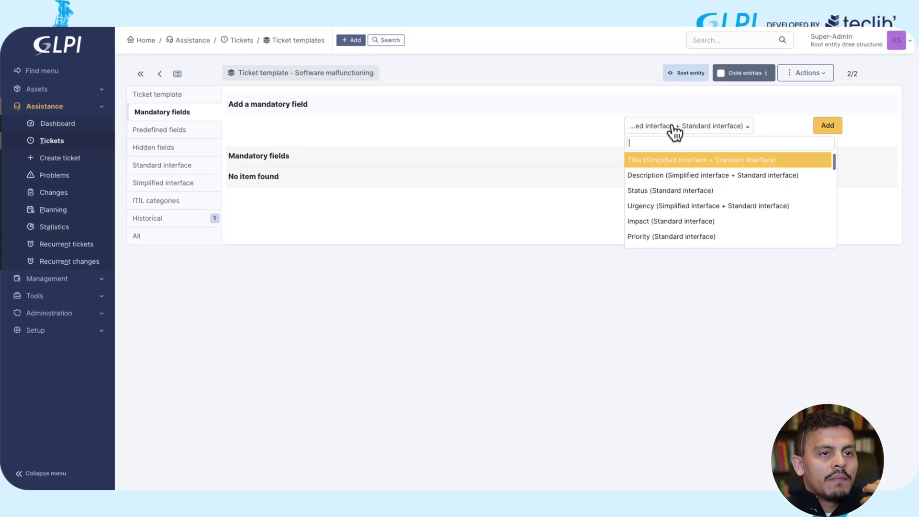
{"action": "left_click", "coordinate": [668, 160]}
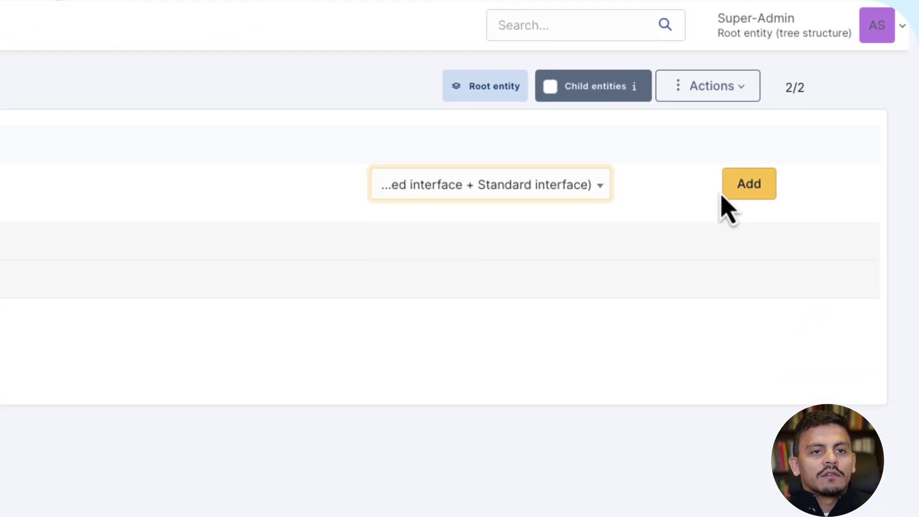
{"action": "left_click", "coordinate": [818, 129]}
{"action": "left_click", "coordinate": [749, 184]}
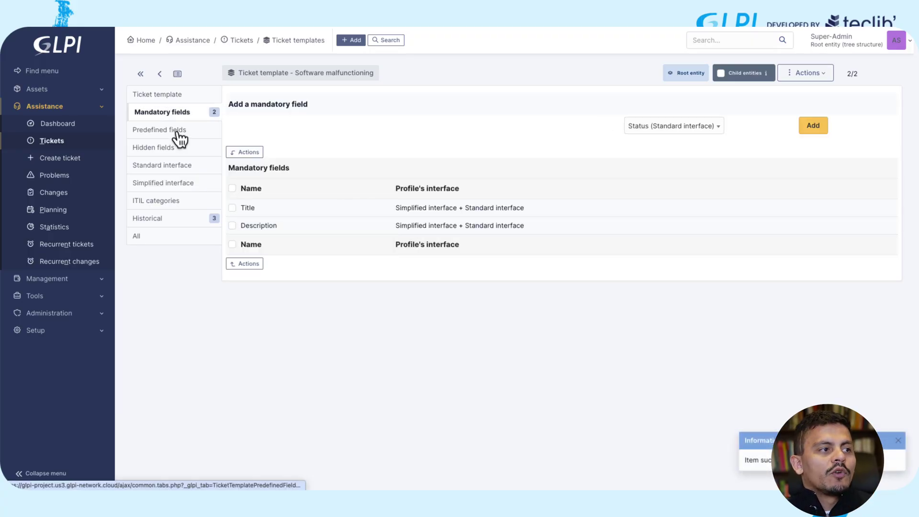
Predefine the Description field with the text 'Name of the software'
{"action": "left_click", "coordinate": [204, 132]}
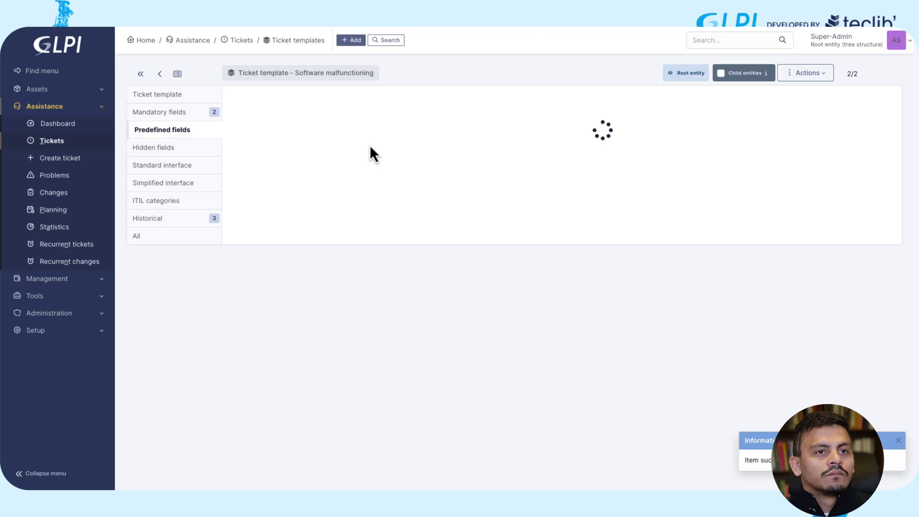
{"action": "left_click", "coordinate": [415, 126]}
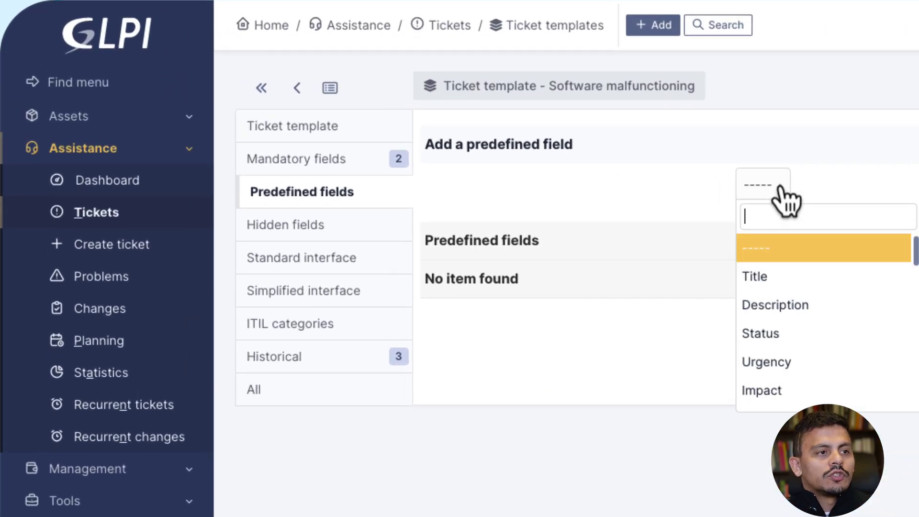
{"action": "left_click", "coordinate": [803, 306]}
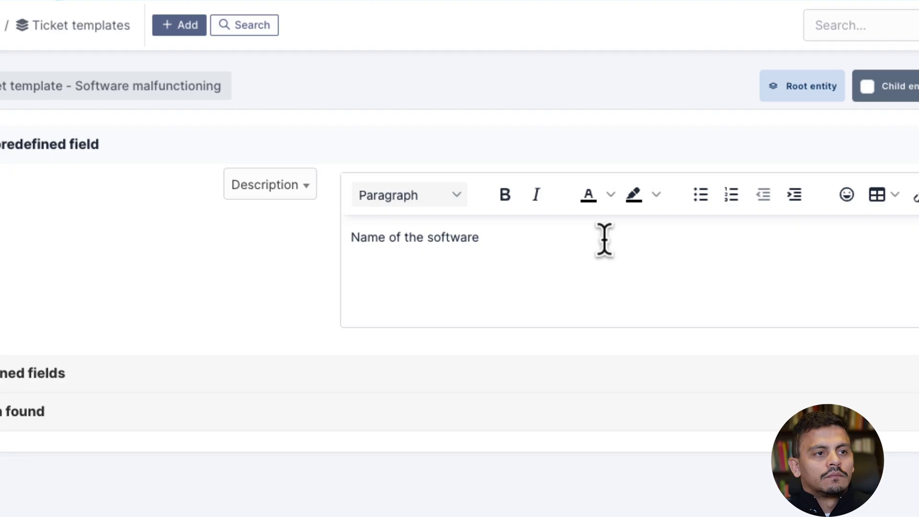
Hide the Watcher and Watcher group fields, then check the standard interface preview
{"action": "left_click", "coordinate": [871, 160]}
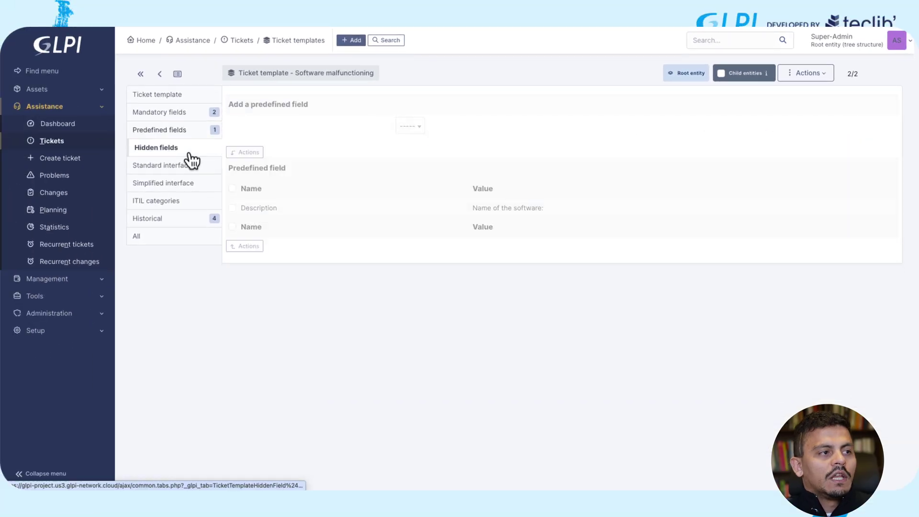
{"action": "left_click", "coordinate": [191, 159]}
{"action": "left_click", "coordinate": [565, 147]}
{"action": "type", "text": "wa"}
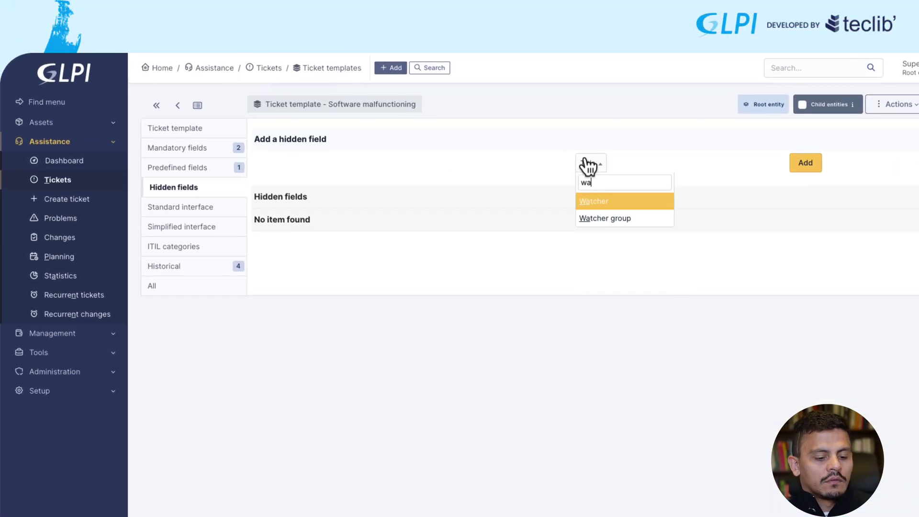
{"action": "type", "text": "tc"}
{"action": "left_click", "coordinate": [607, 206]}
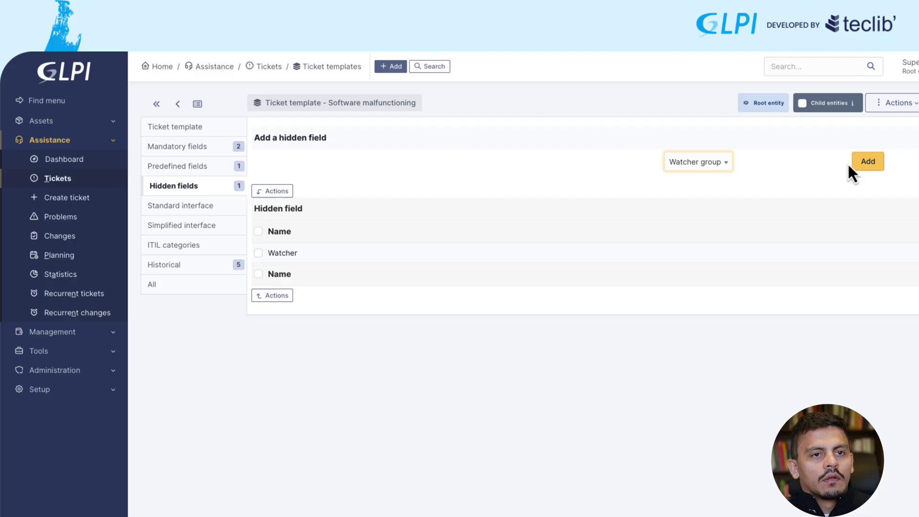
{"action": "left_click", "coordinate": [855, 164]}
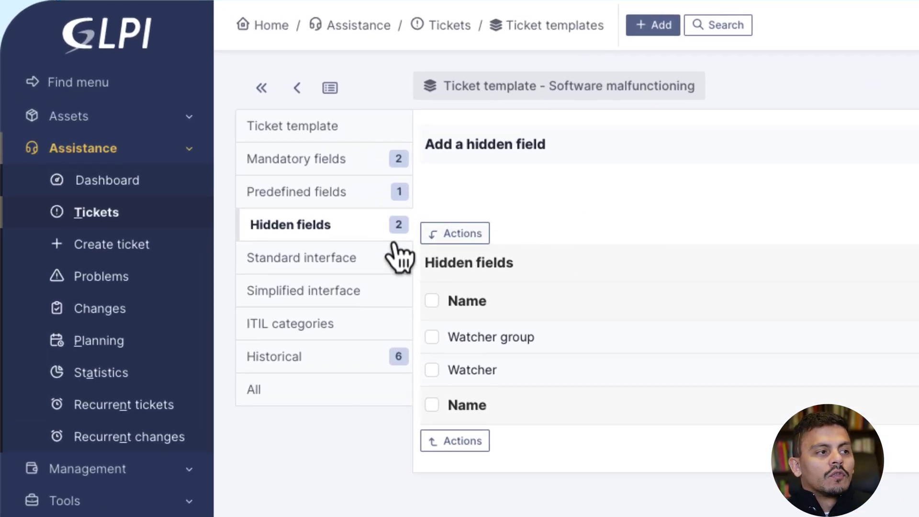
{"action": "left_click", "coordinate": [322, 258]}
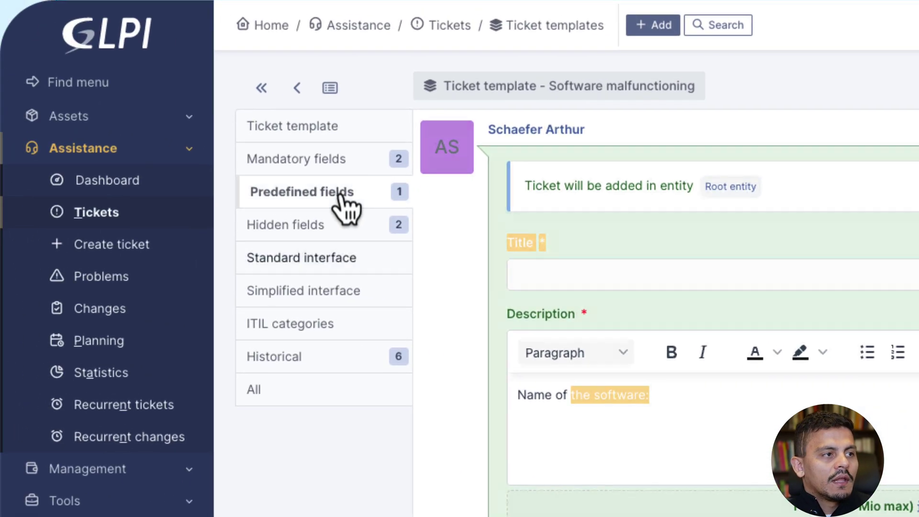
Add Impact as a predefined field with the value Very high
{"action": "left_click", "coordinate": [340, 194]}
{"action": "left_click", "coordinate": [762, 187]}
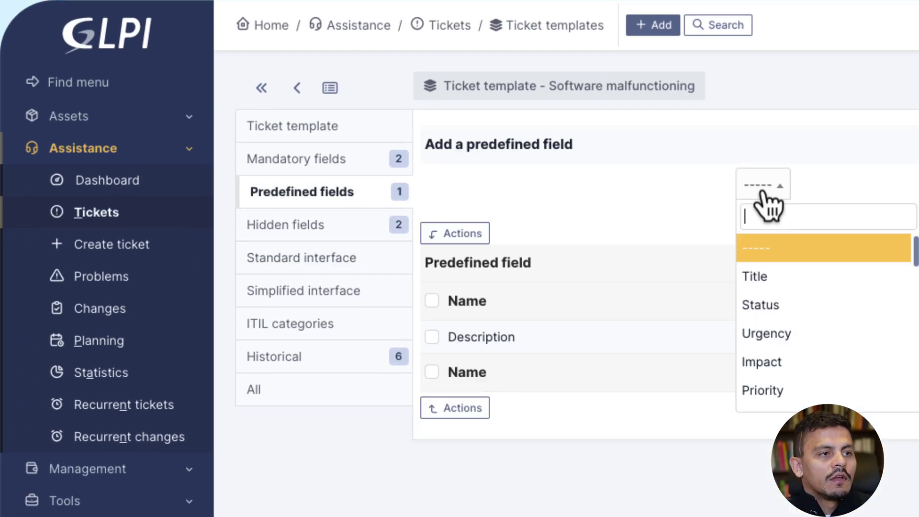
{"action": "type", "text": "i"}
{"action": "key", "text": "BackSpace"}
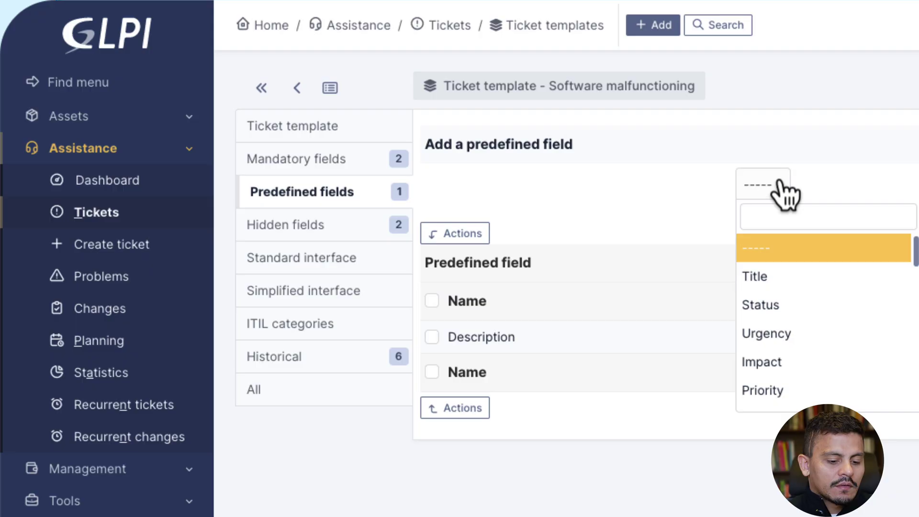
{"action": "type", "text": "pri"}
{"action": "key", "text": "BackSpace"}
{"action": "key", "text": "BackSpace"}
{"action": "key", "text": "BackSpace"}
{"action": "type", "text": "impac"}
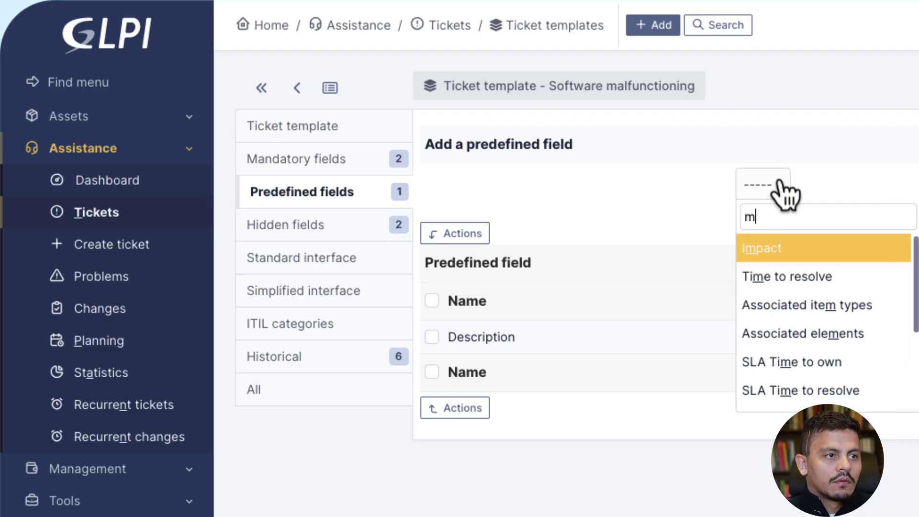
{"action": "left_click", "coordinate": [742, 247]}
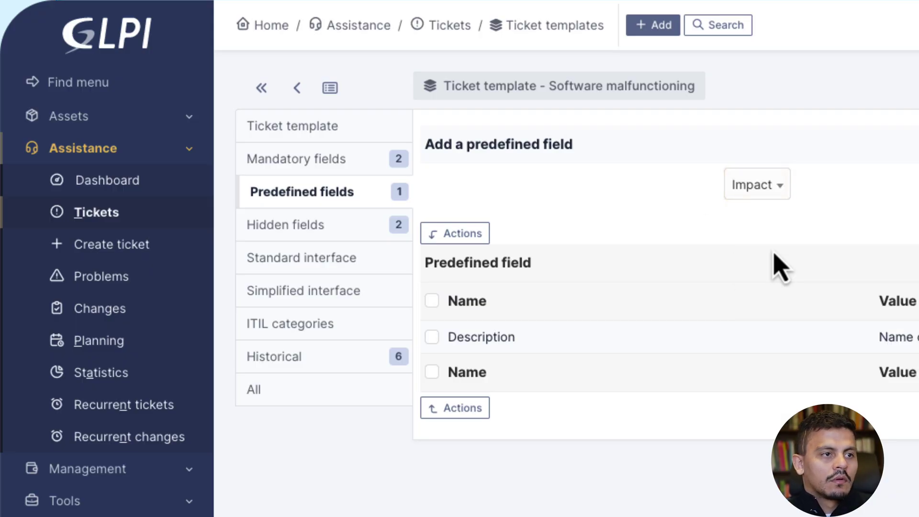
{"action": "left_click", "coordinate": [819, 192]}
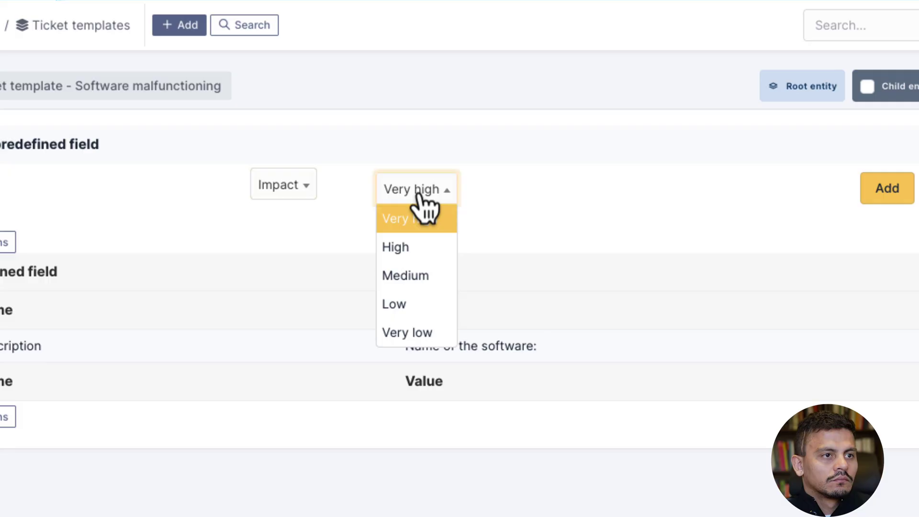
{"action": "left_click", "coordinate": [829, 218]}
{"action": "left_click", "coordinate": [885, 189]}
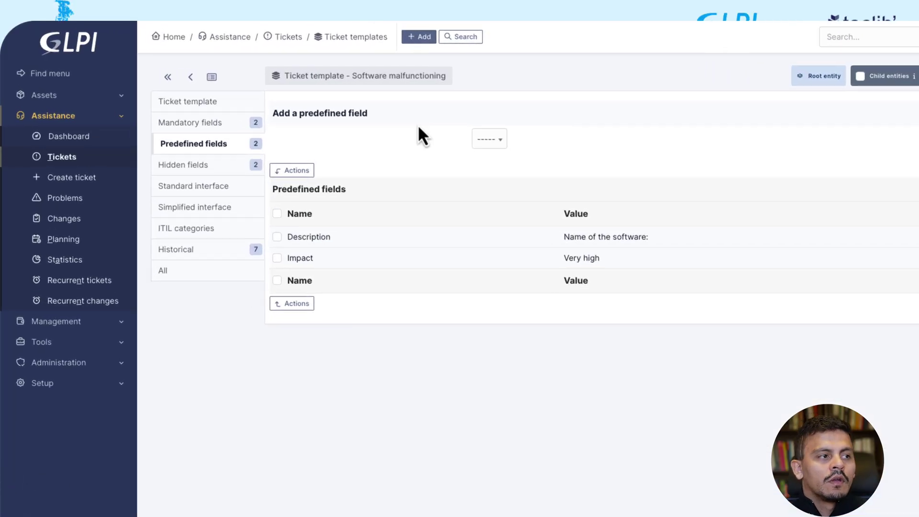
Preview the standard and simplified interface forms, noting the Associated elements field
{"action": "left_click", "coordinate": [210, 186]}
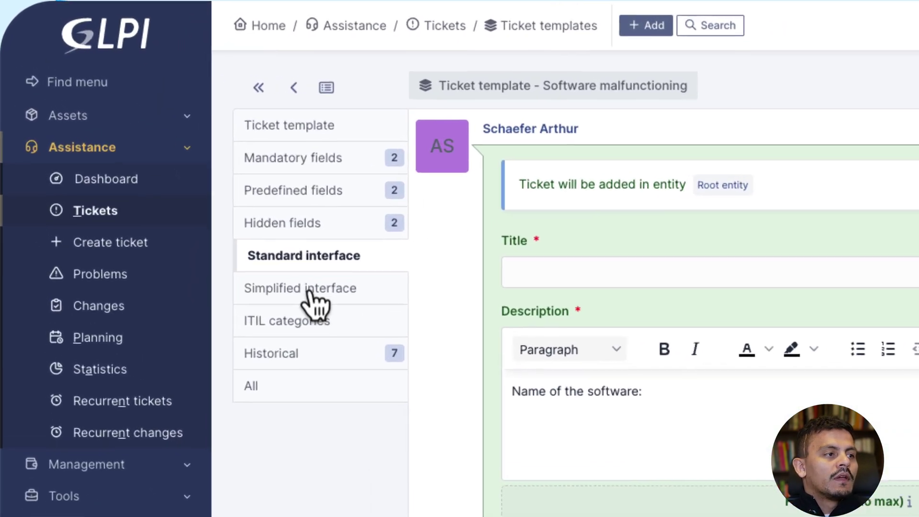
{"action": "left_click", "coordinate": [171, 186]}
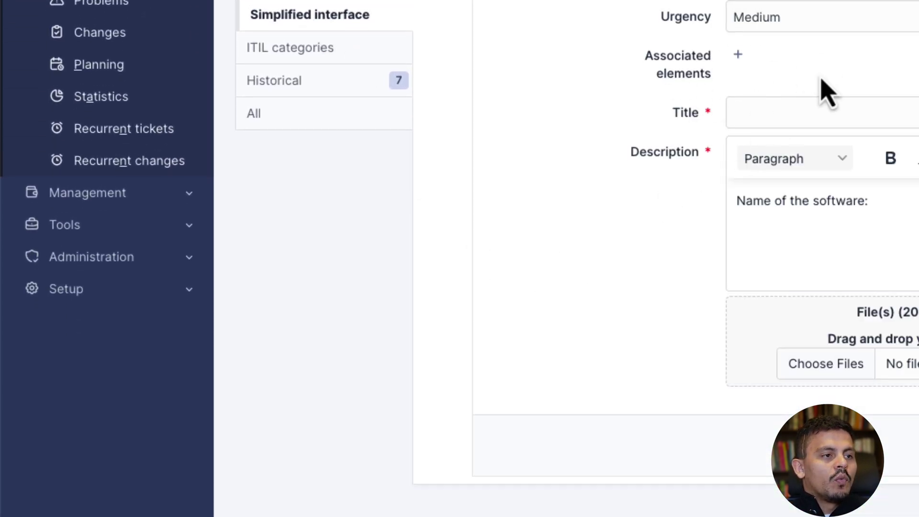
{"action": "left_click_drag", "start_coordinate": [654, 316], "coordinate": [699, 333]}
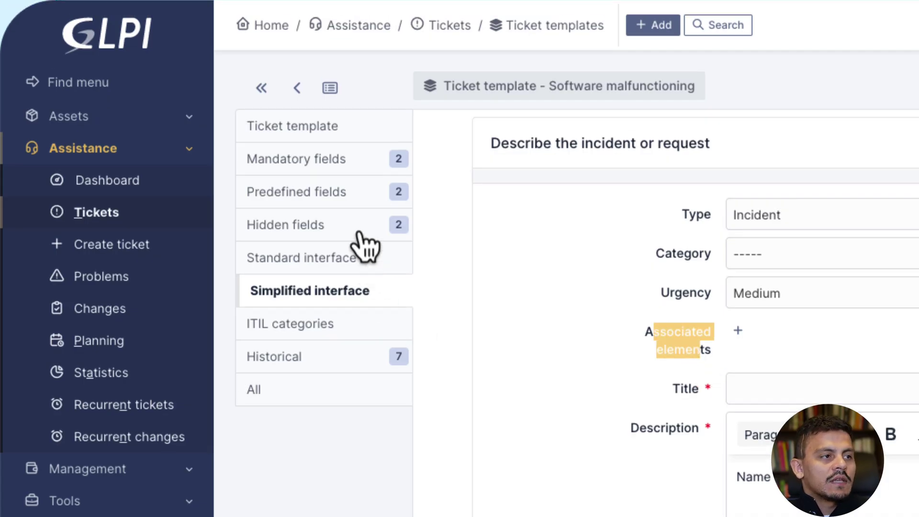
Hide the Associated elements field and recheck the simplified interface preview
{"action": "left_click", "coordinate": [318, 229]}
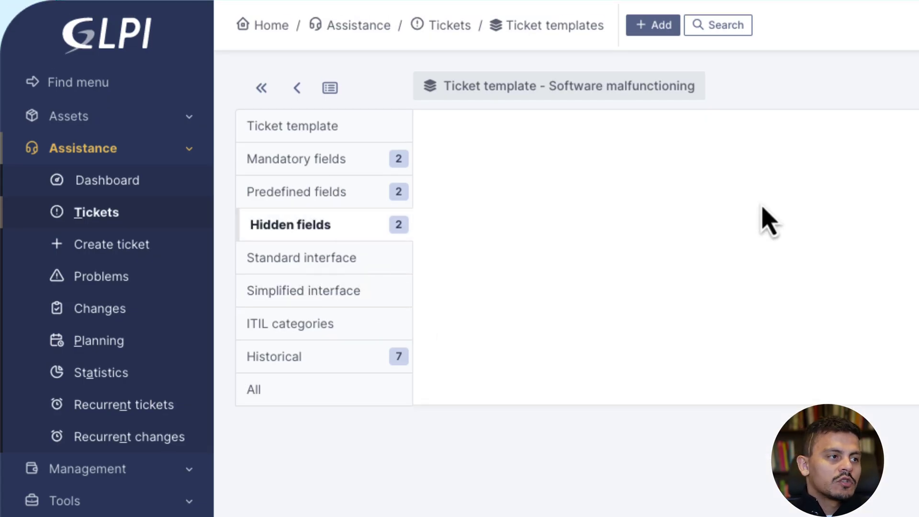
{"action": "left_click", "coordinate": [511, 187]}
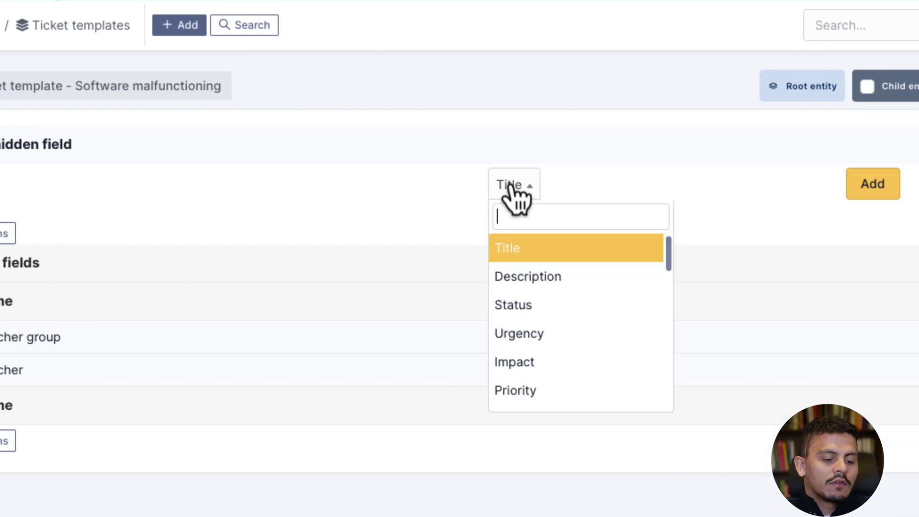
{"action": "type", "text": "assoc"}
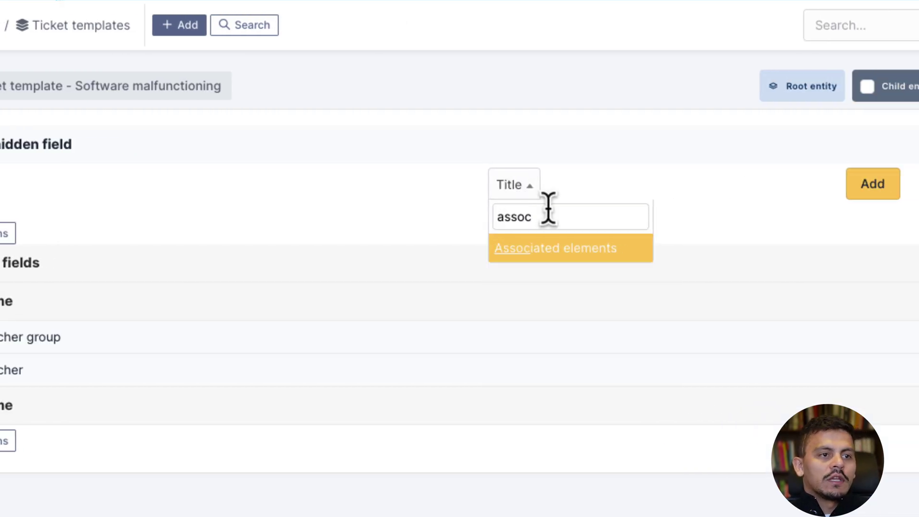
{"action": "key", "text": "Return"}
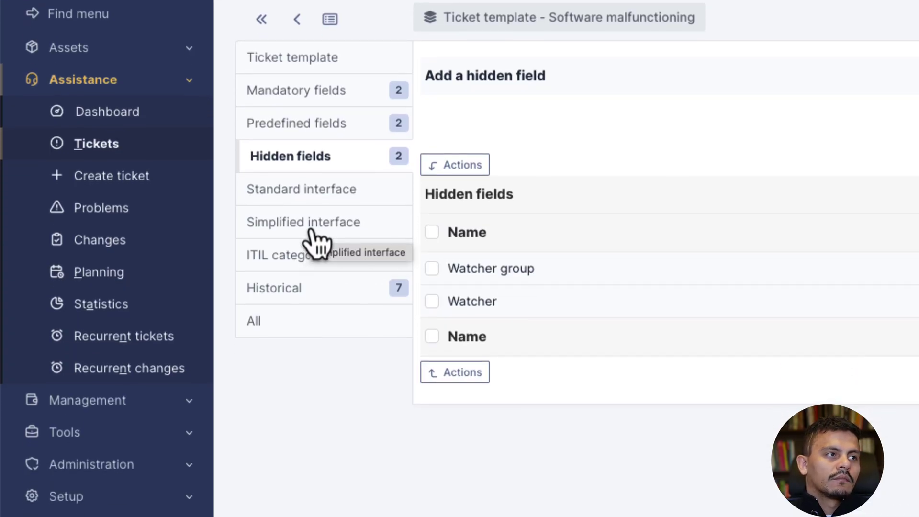
{"action": "left_click", "coordinate": [311, 230]}
{"action": "left_click", "coordinate": [614, 264]}
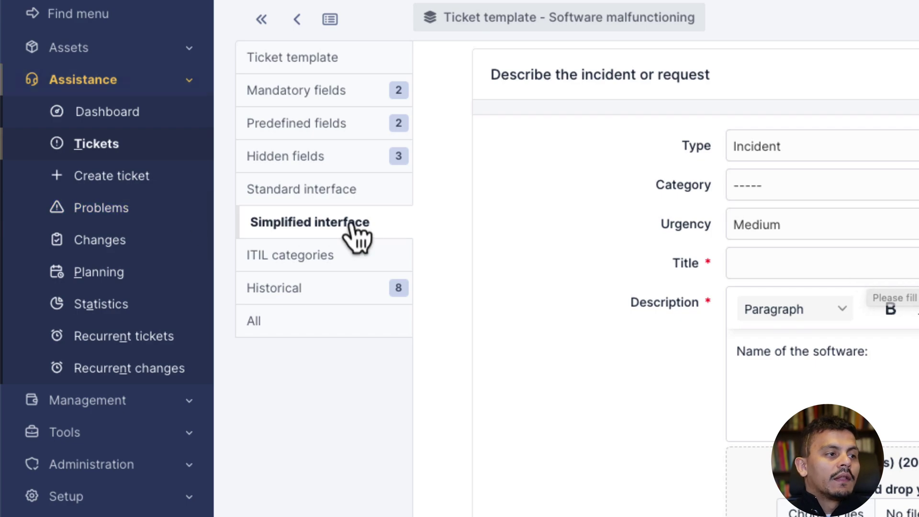
Set Software malfunctioning as the category's incident template and save the category
{"action": "left_click", "coordinate": [360, 256]}
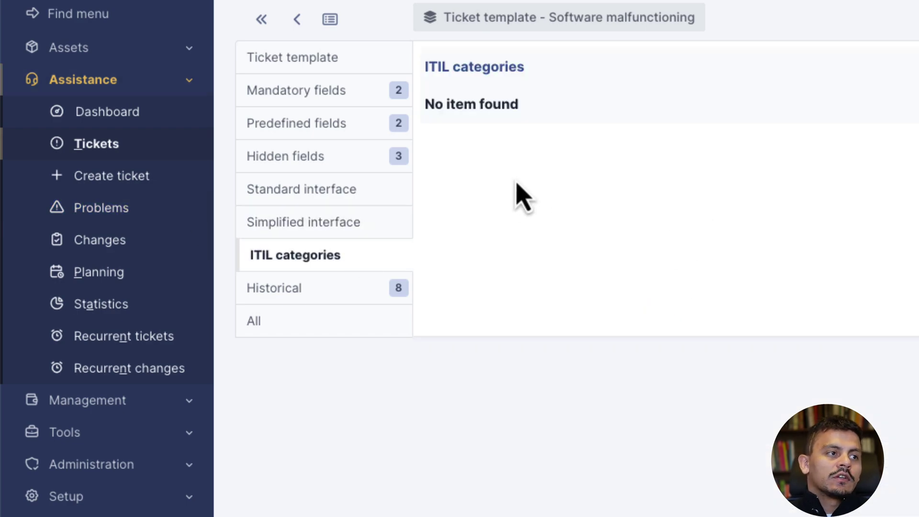
{"action": "left_click", "coordinate": [498, 69]}
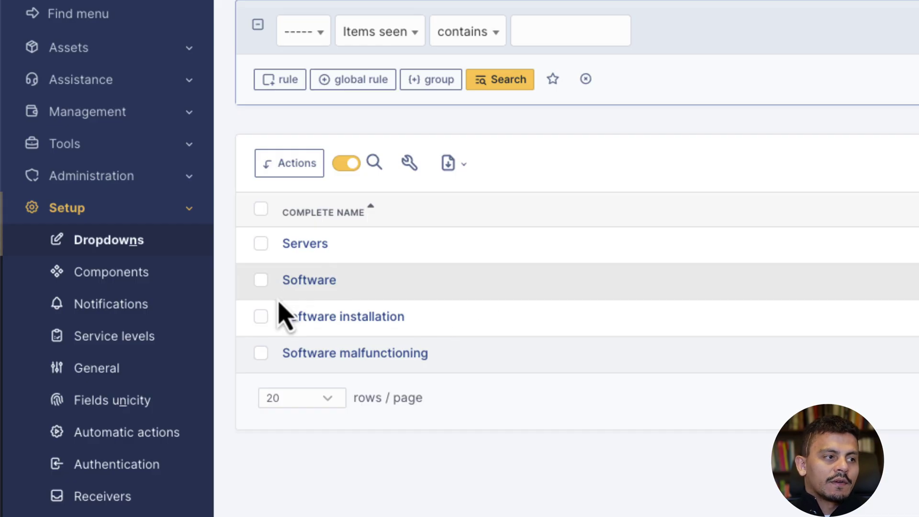
{"action": "left_click", "coordinate": [327, 354]}
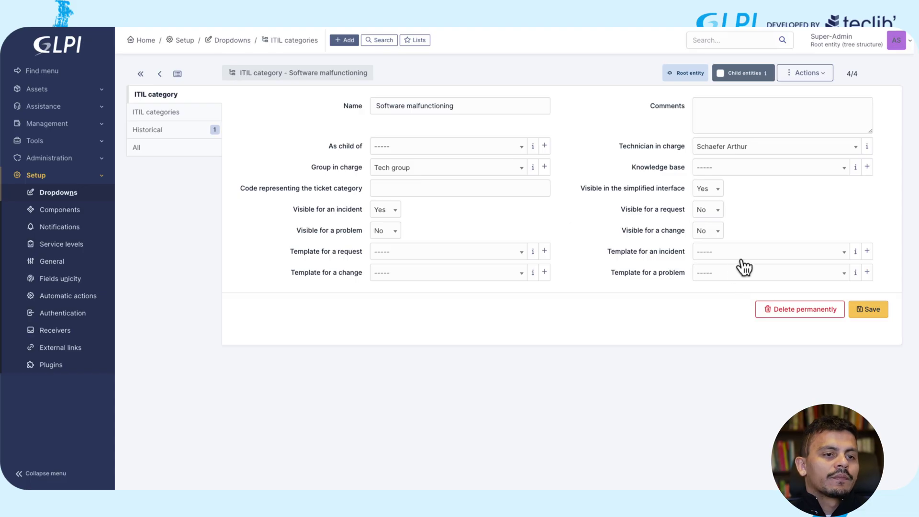
{"action": "left_click", "coordinate": [742, 255]}
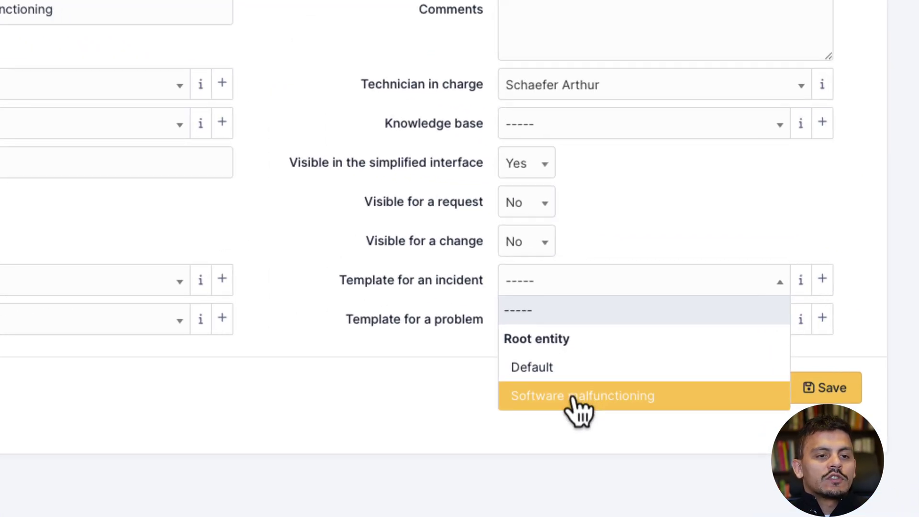
{"action": "left_click", "coordinate": [574, 397]}
{"action": "left_click", "coordinate": [813, 389]}
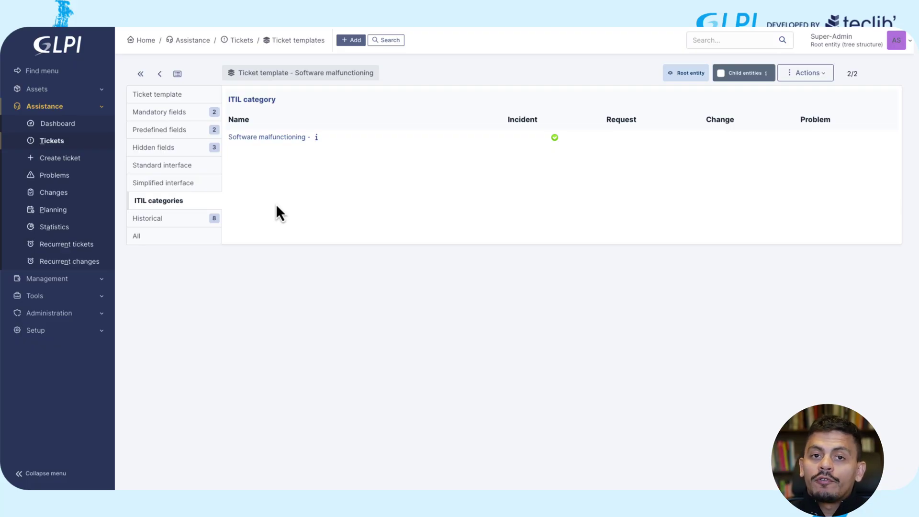
Predefine the Tasks field with the Check software task template
{"action": "left_click", "coordinate": [161, 130]}
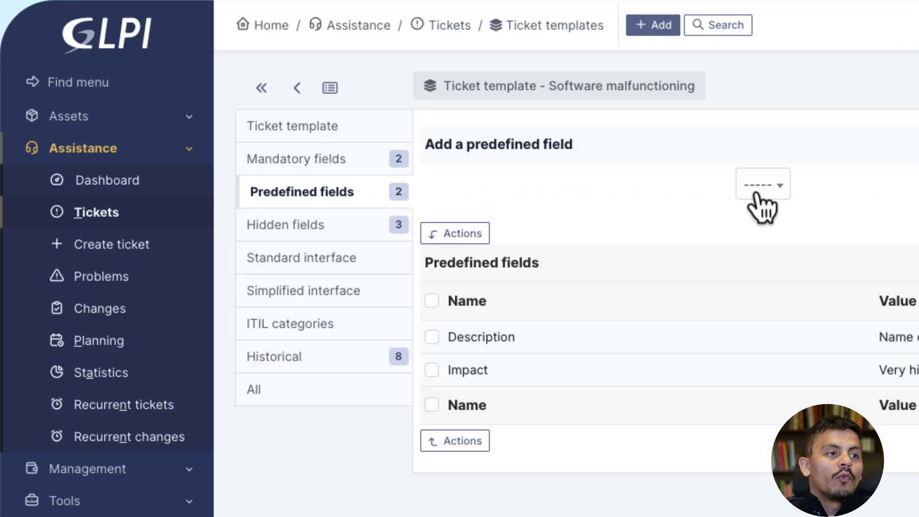
{"action": "left_click", "coordinate": [128, 185]}
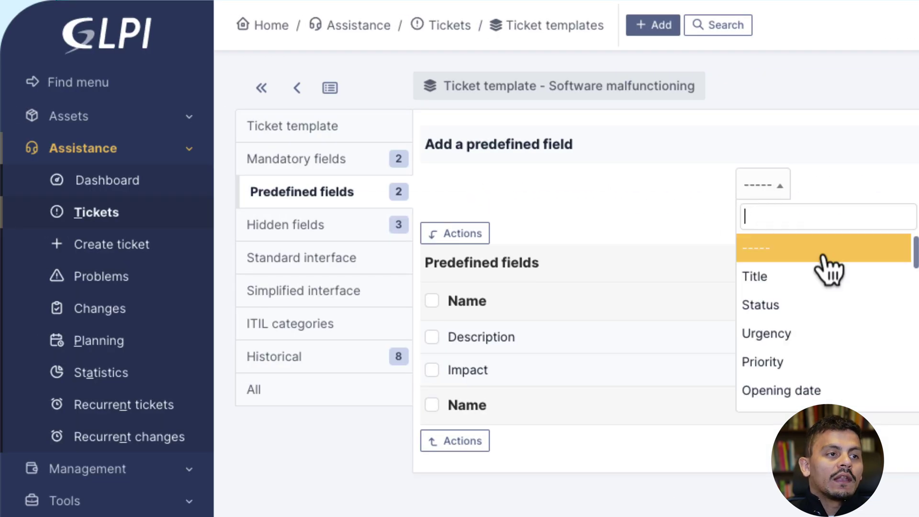
{"action": "scroll", "coordinate": [191, 294], "scroll_direction": "down", "scroll_amount": 5}
{"action": "type", "text": "tepl"}
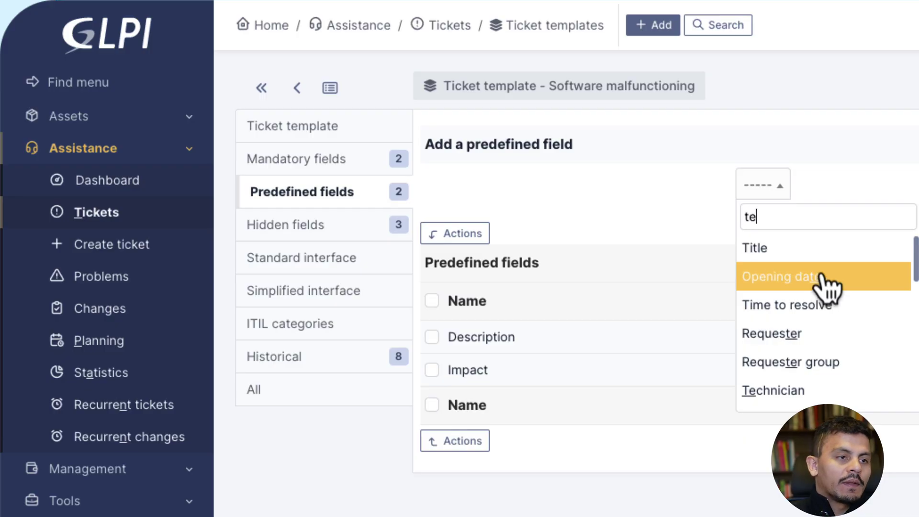
{"action": "key", "text": "BackSpace"}
{"action": "key", "text": "BackSpace"}
{"action": "type", "text": "mpl"}
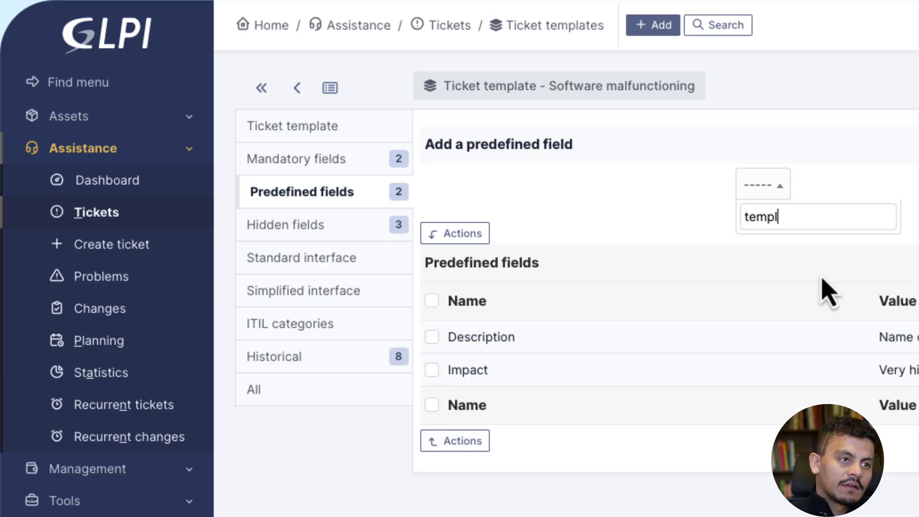
{"action": "type", "text": "a"}
{"action": "key", "text": "BackSpace"}
{"action": "key", "text": "BackSpace"}
{"action": "key", "text": "BackSpace"}
{"action": "key", "text": "BackSpace"}
{"action": "key", "text": "BackSpace"}
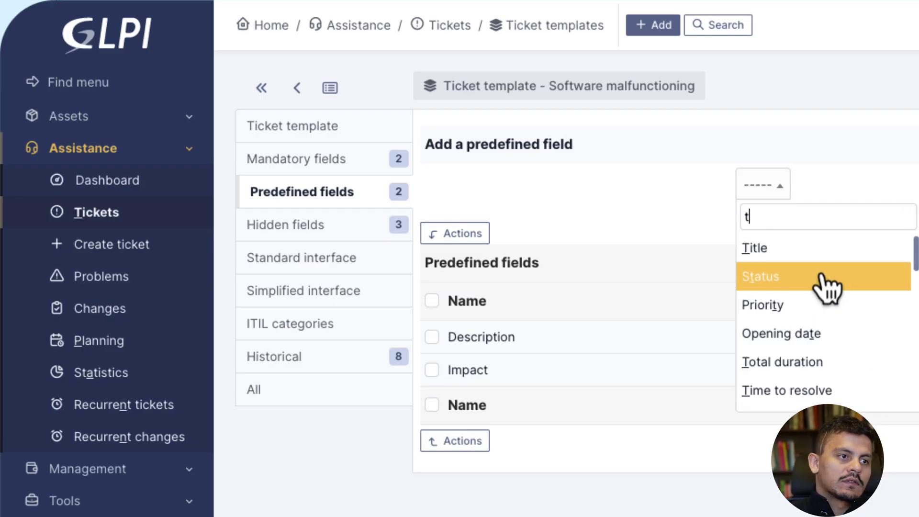
{"action": "type", "text": "ask"}
{"action": "left_click", "coordinate": [775, 249]}
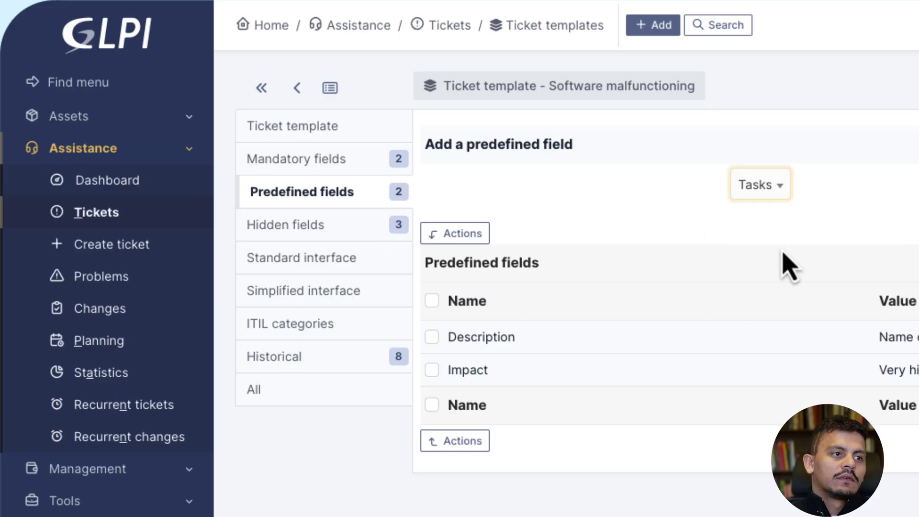
{"action": "left_click", "coordinate": [875, 190]}
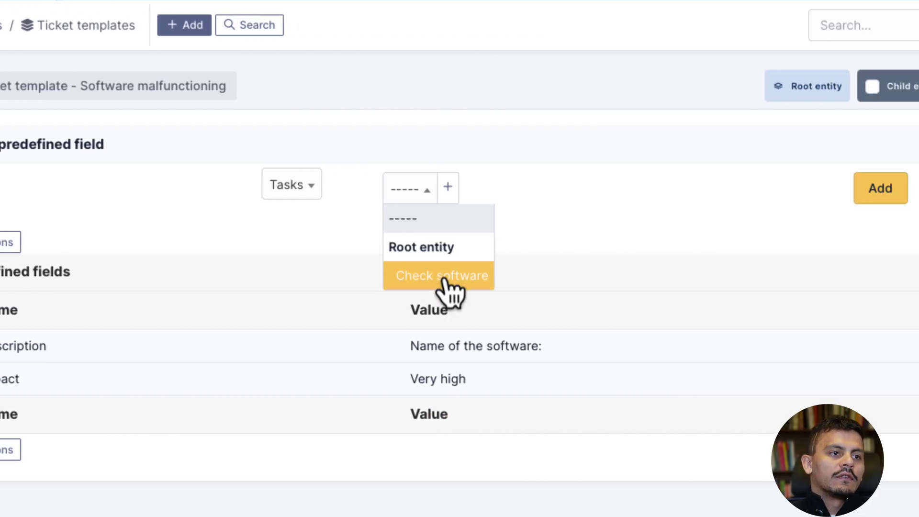
{"action": "left_click", "coordinate": [729, 273]}
{"action": "left_click", "coordinate": [916, 187]}
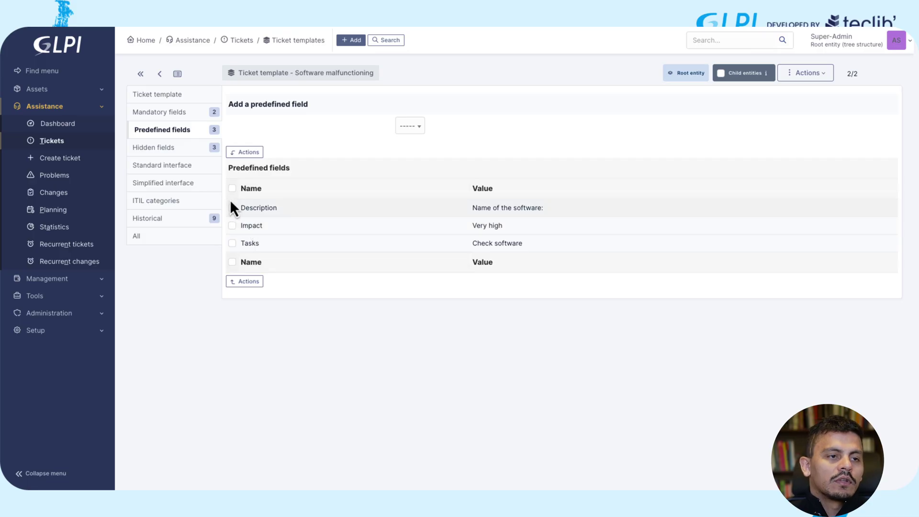
Impersonate the end user from Administration > Users
{"action": "left_click", "coordinate": [70, 165]}
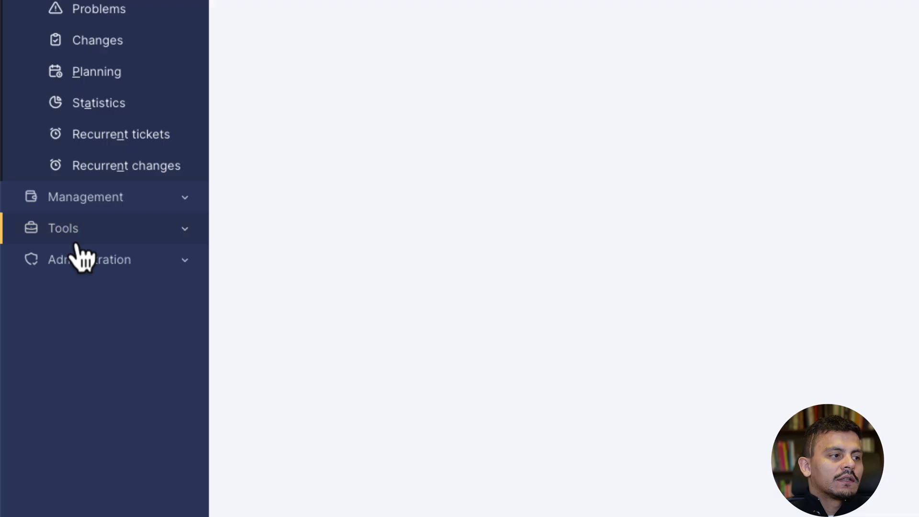
{"action": "left_click", "coordinate": [76, 259]}
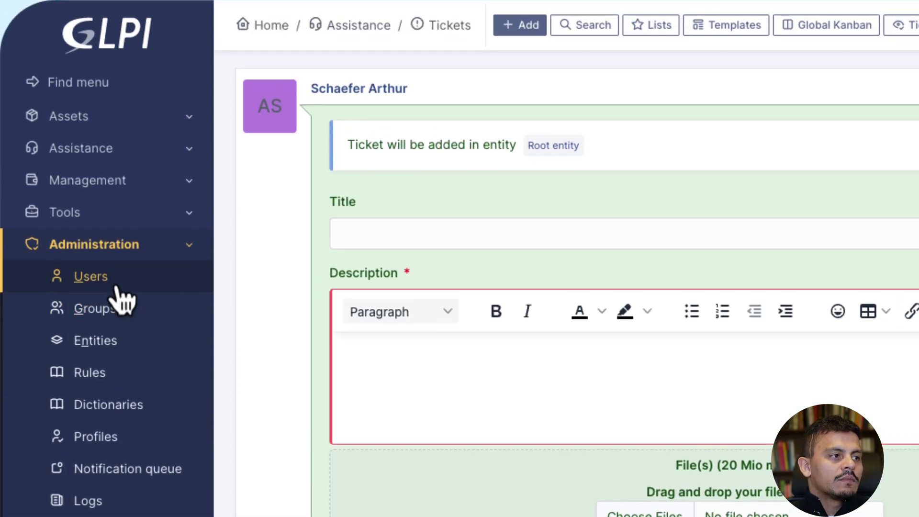
{"action": "left_click", "coordinate": [118, 287]}
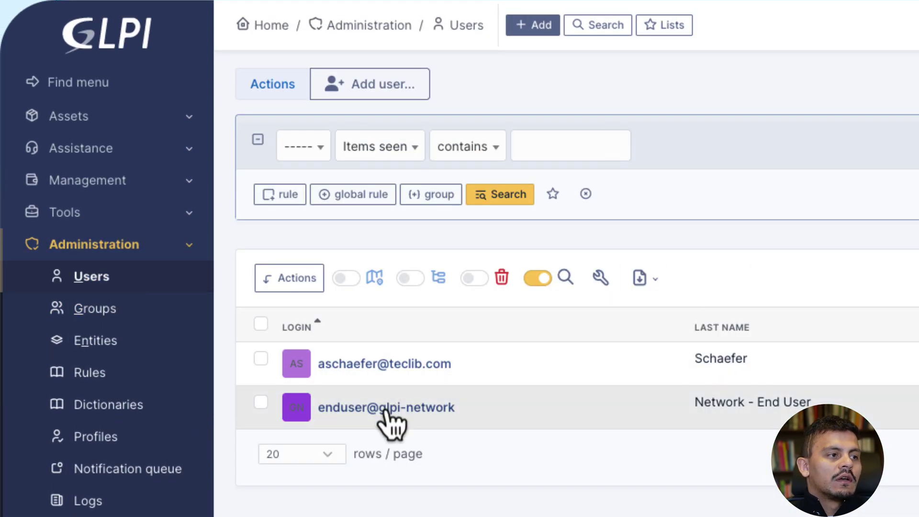
{"action": "left_click", "coordinate": [385, 409]}
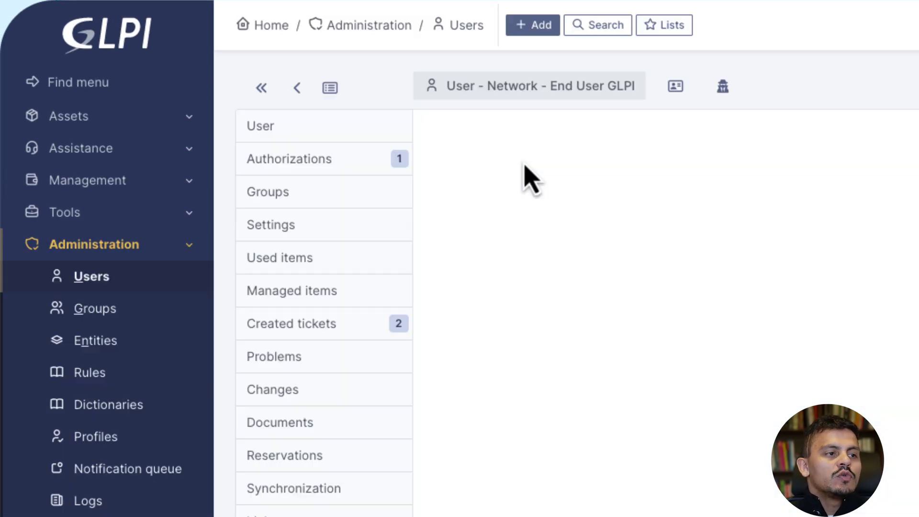
{"action": "left_click", "coordinate": [723, 87]}
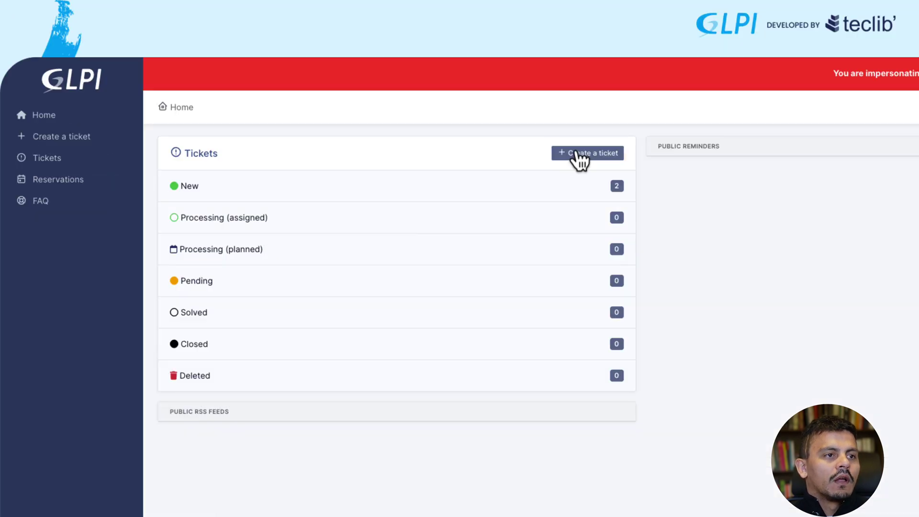
As the end user, file a Software malfunctioning ticket titled 'Install GLPI' naming software 'GLPI'
{"action": "left_click", "coordinate": [576, 153]}
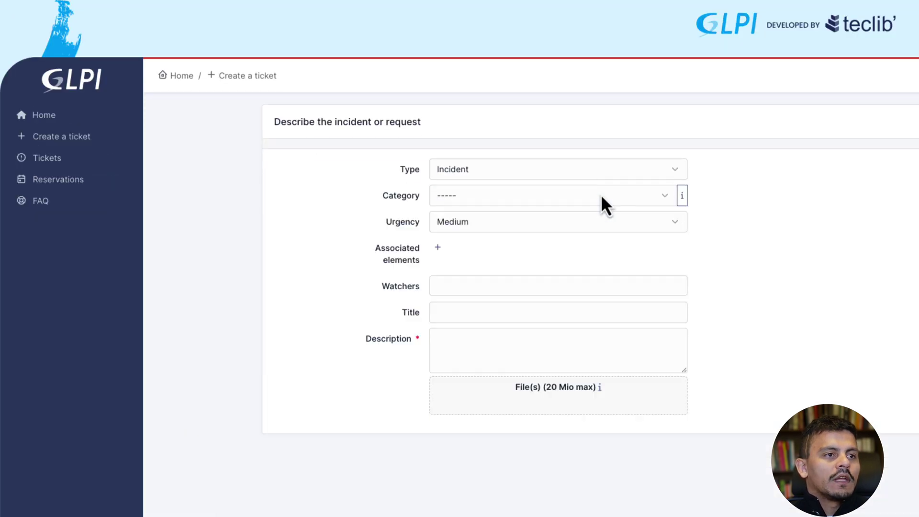
{"action": "left_click", "coordinate": [497, 199]}
{"action": "left_click", "coordinate": [499, 272]}
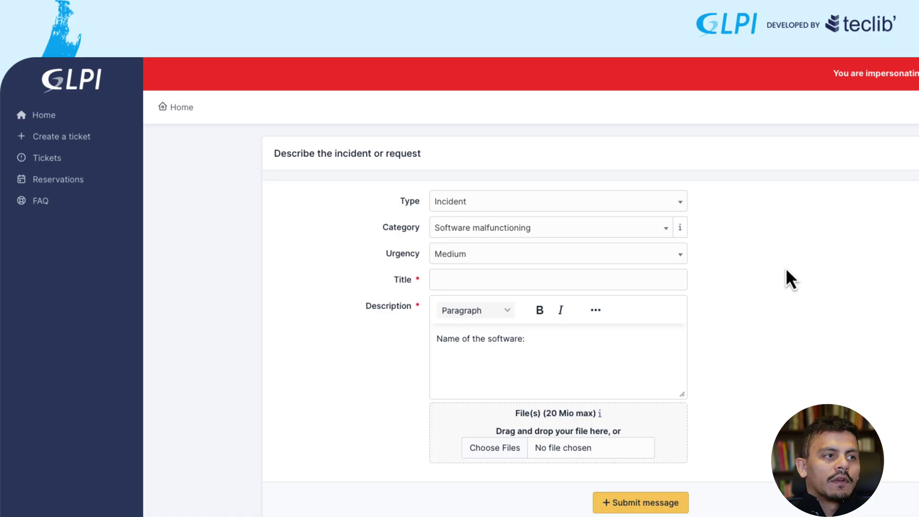
{"action": "scroll", "coordinate": [755, 262], "scroll_direction": "down", "scroll_amount": 1}
{"action": "left_click", "coordinate": [543, 255]}
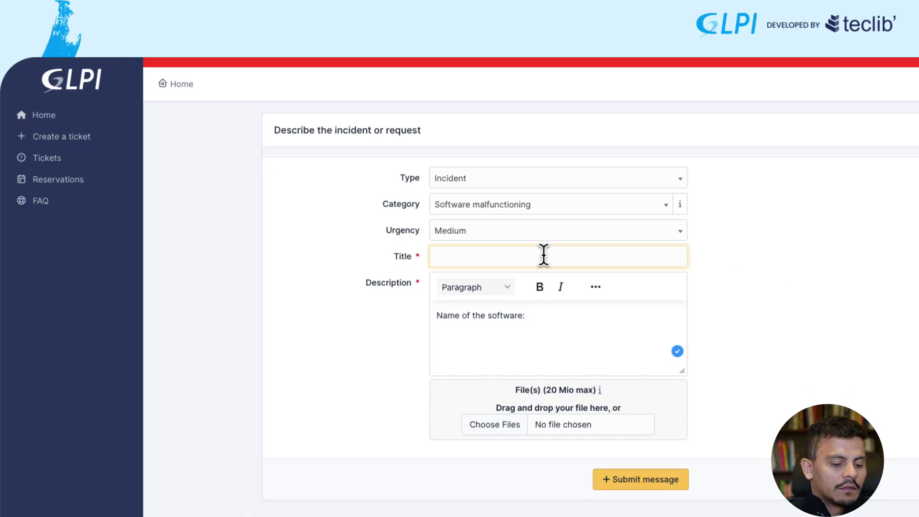
{"action": "type", "text": "Install GLPI"}
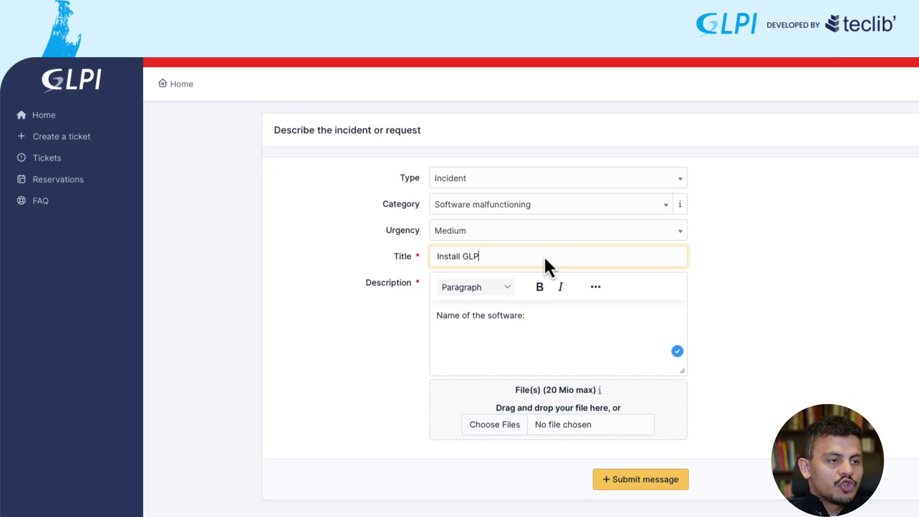
{"action": "key", "text": "Tab"}
{"action": "left_click", "coordinate": [578, 315]}
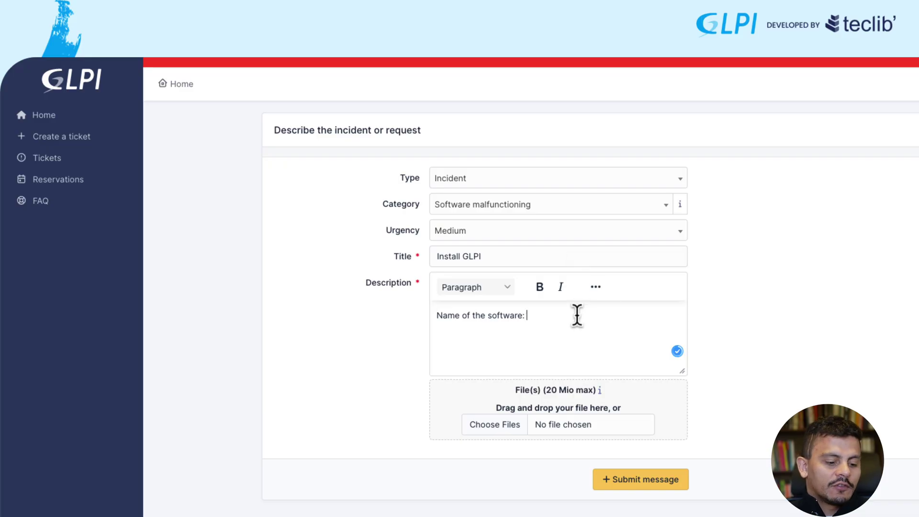
{"action": "type", "text": "GLPI"}
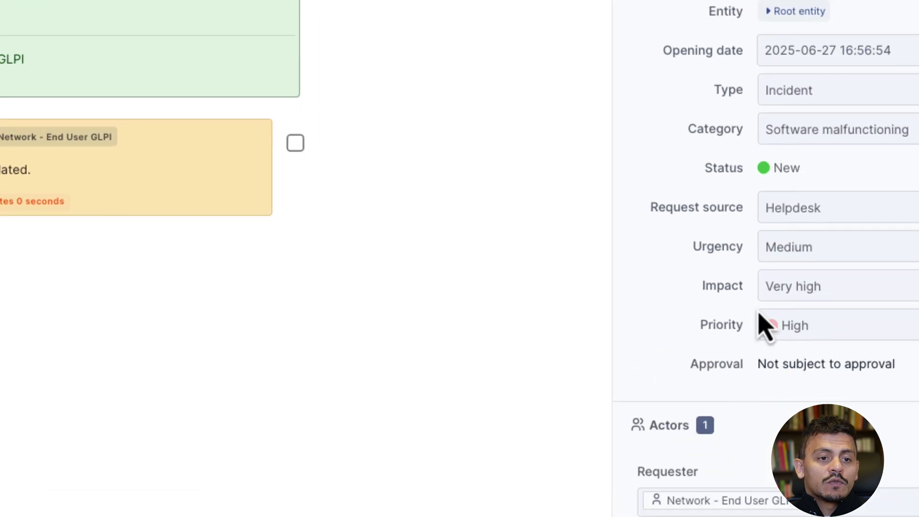
Highlight the ticket's High priority, Very high impact and predefined task 'Check if software is updated'
{"action": "left_click_drag", "start_coordinate": [698, 329], "coordinate": [732, 265]}
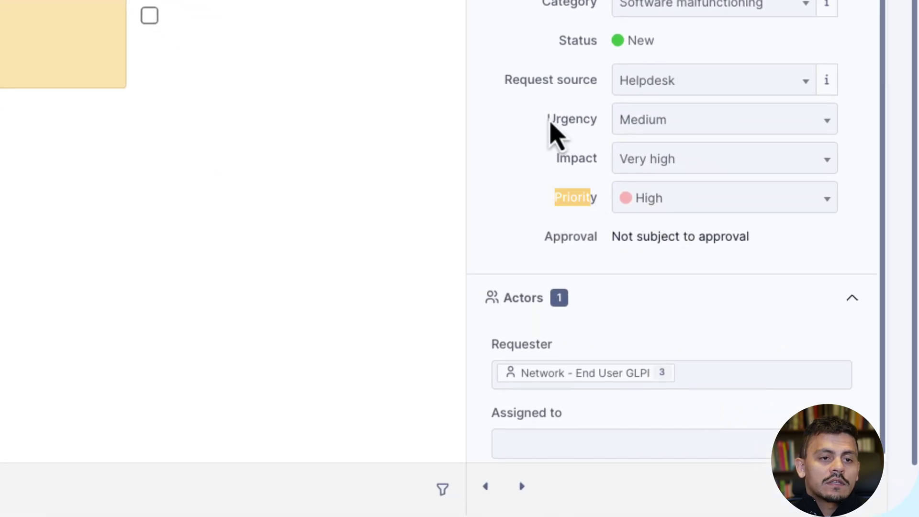
{"action": "left_click", "coordinate": [586, 131]}
{"action": "left_click_drag", "start_coordinate": [561, 158], "coordinate": [599, 175]}
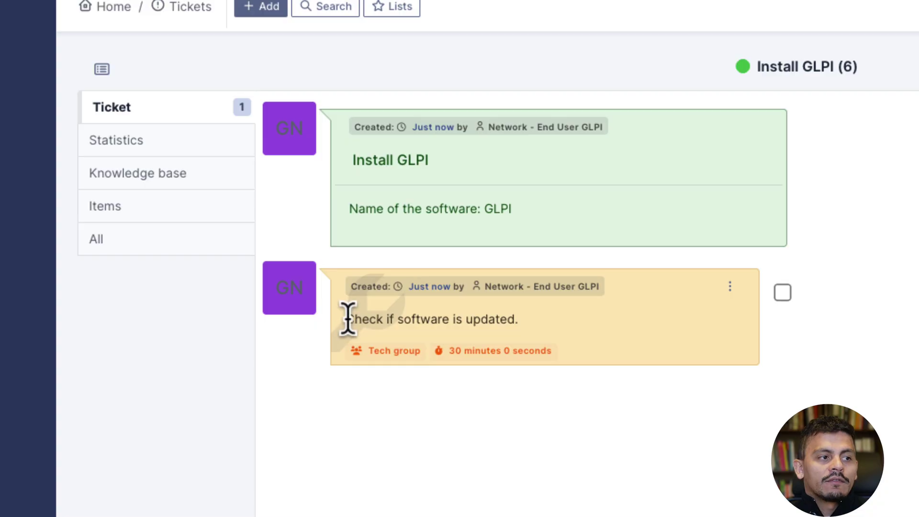
{"action": "left_click_drag", "start_coordinate": [348, 319], "coordinate": [623, 355]}
{"action": "left_click", "coordinate": [649, 458]}
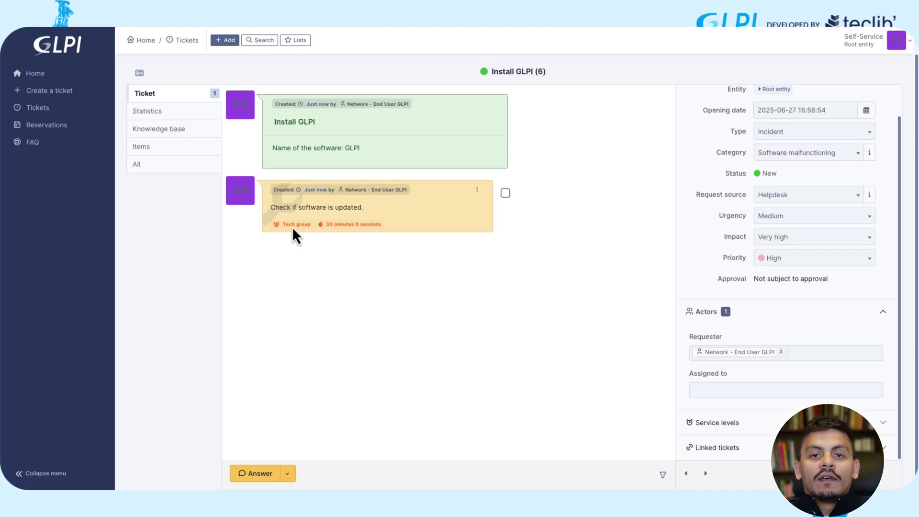